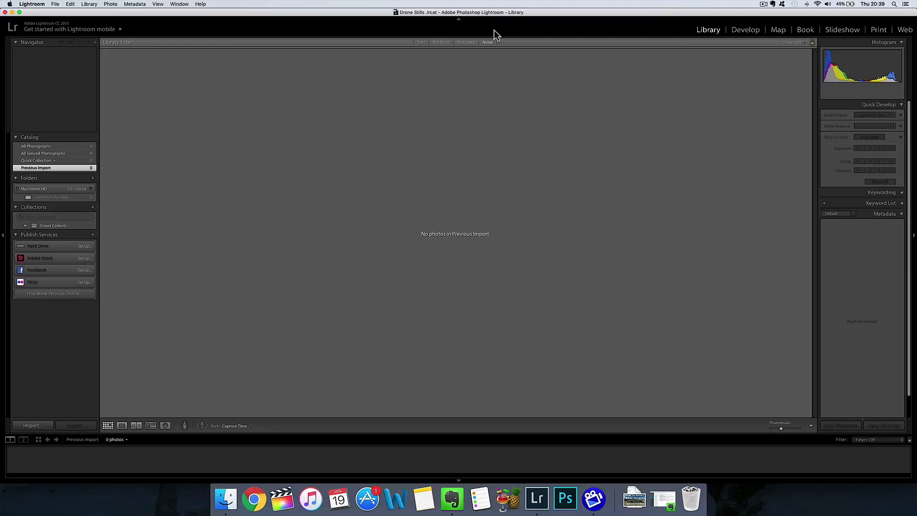
Add DJI_0029–DJI_0031 DNGs from the Lightroom for Real Estate folder to the catalog
click(33, 426)
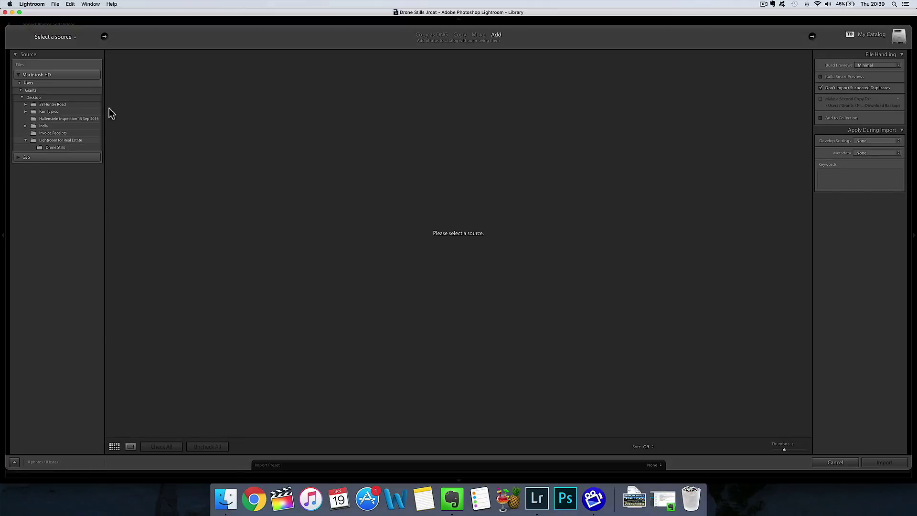
click(61, 139)
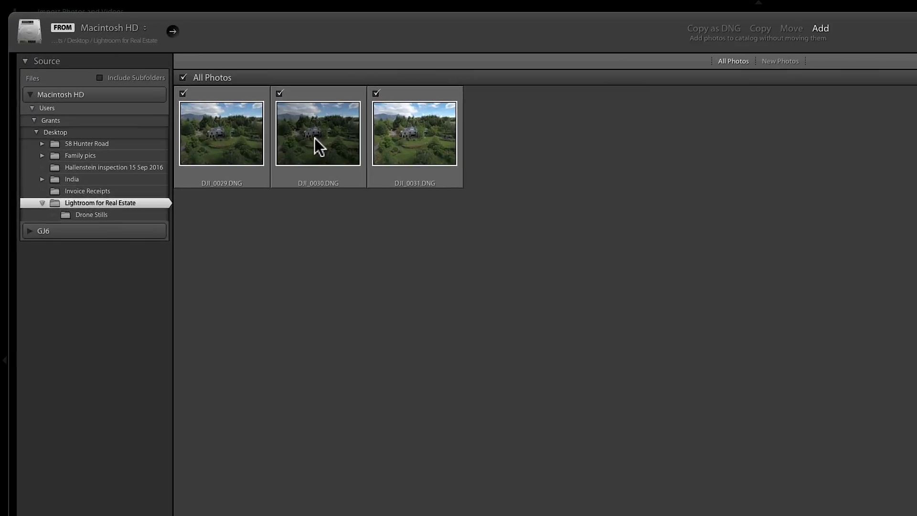
mouse_move(395, 138)
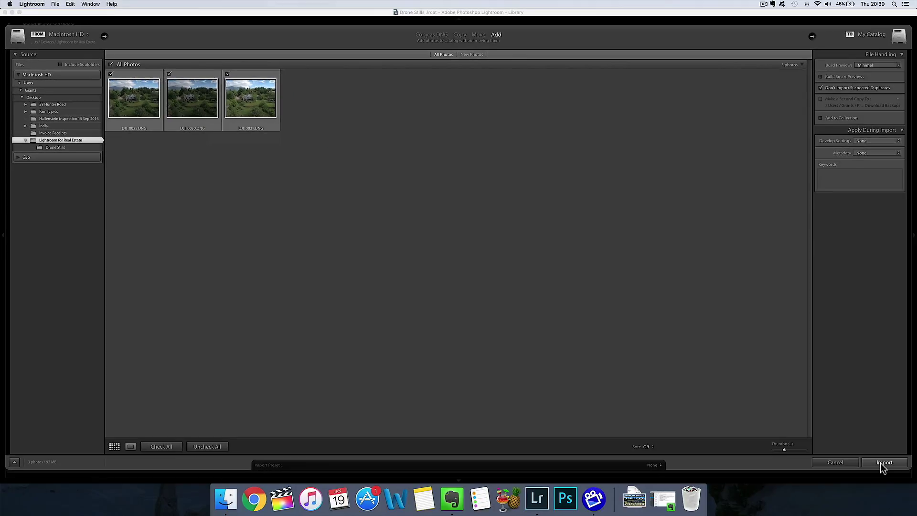
click(883, 463)
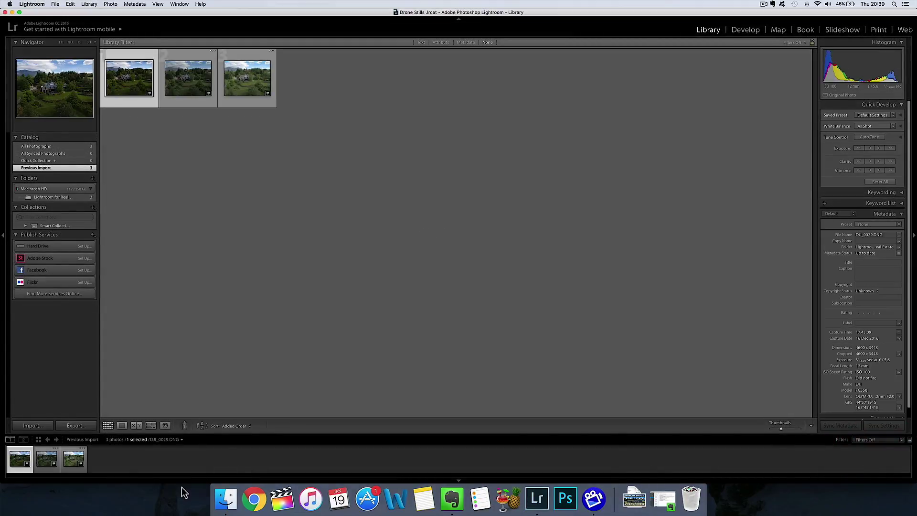
In Develop, compare DJI_0029, DJI_0030 and DJI_0031 in the filmstrip, settling on dark DJI_0030
click(743, 30)
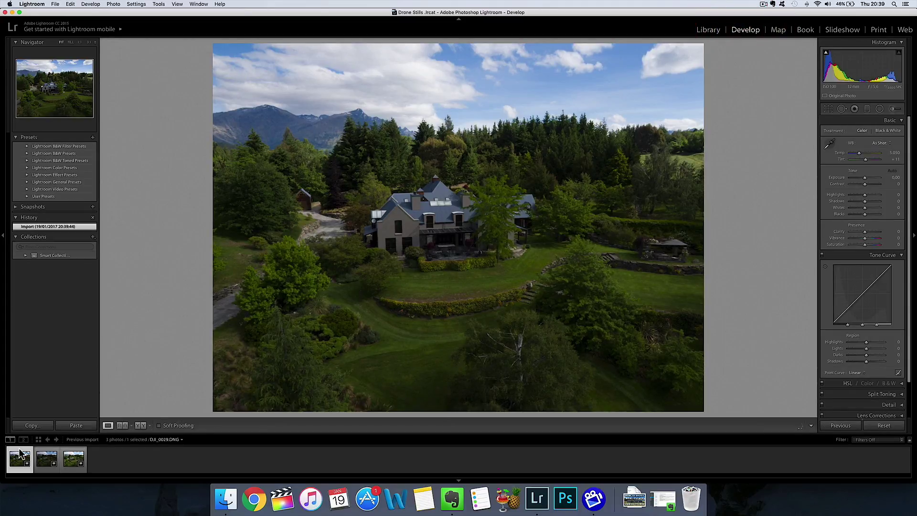
click(51, 462)
click(48, 457)
click(20, 457)
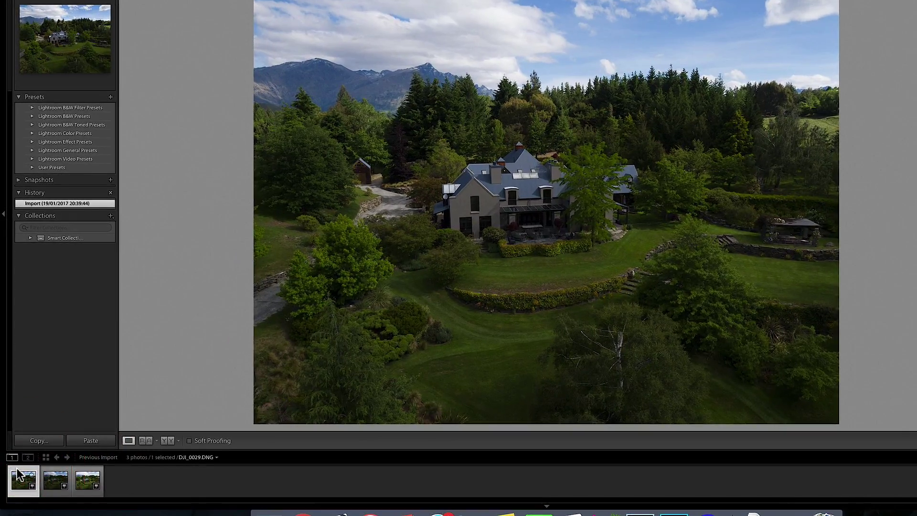
click(53, 476)
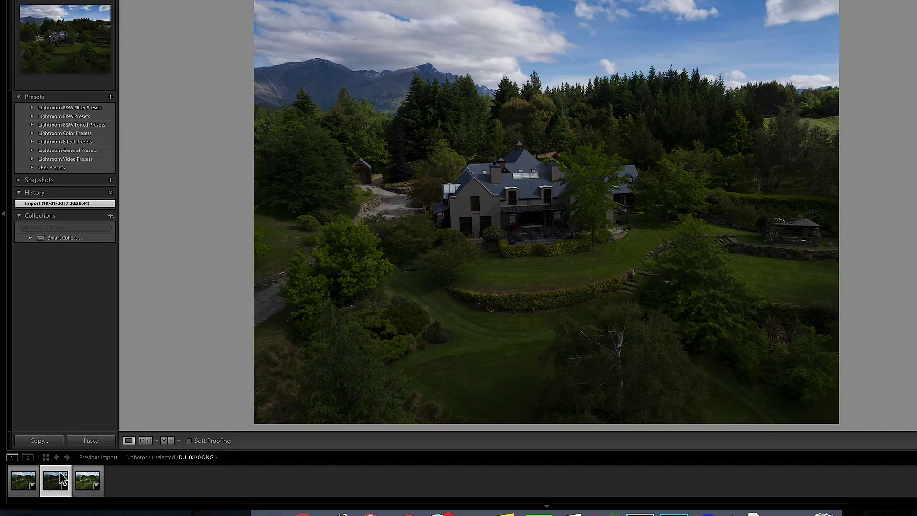
click(86, 476)
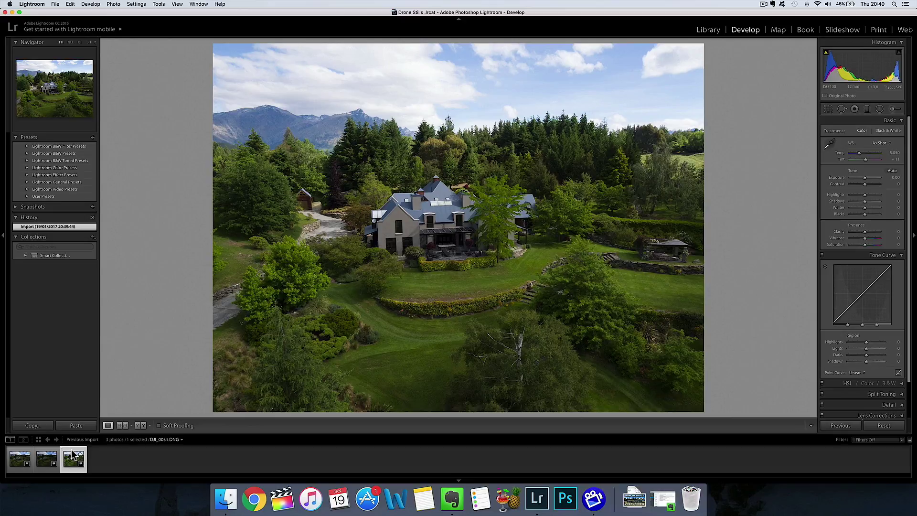
click(47, 453)
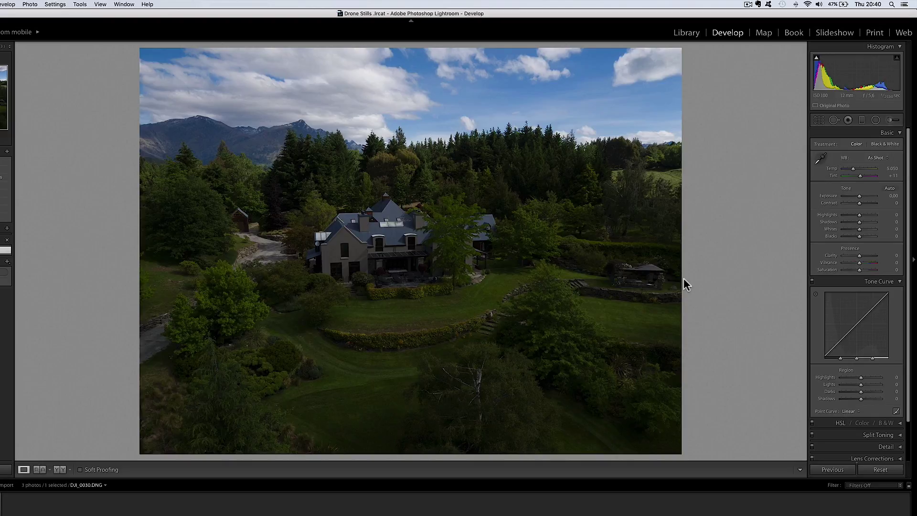
Raise DJI_0030's Exposure to +2.15 and drop Highlights to -100
drag(859, 195, 866, 198)
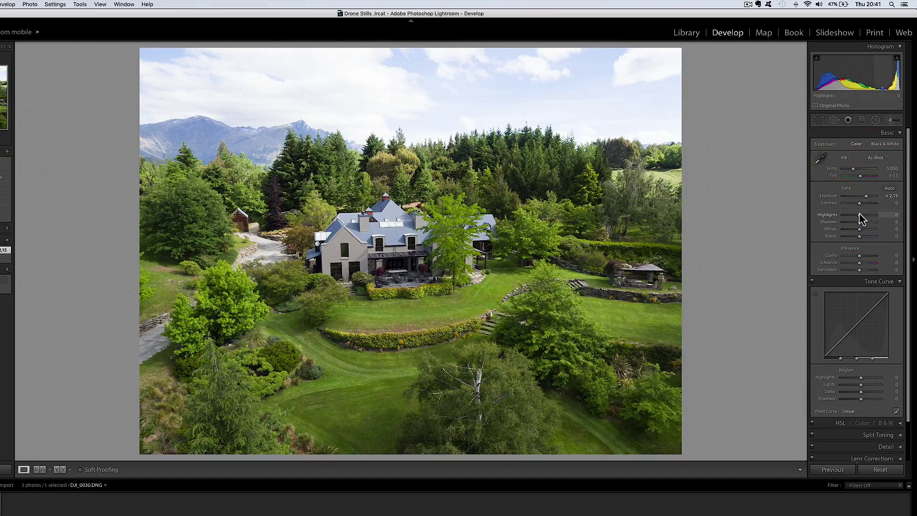
drag(858, 217, 835, 221)
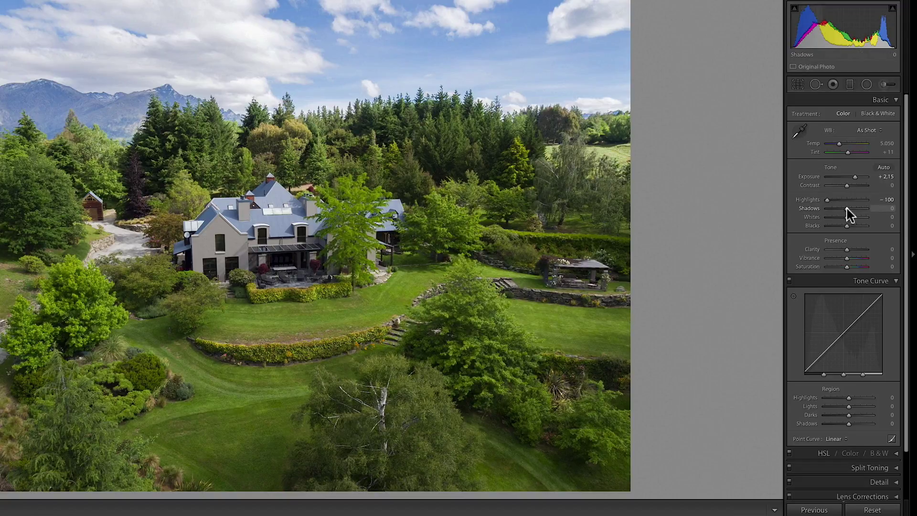
click(848, 209)
Lift Shadows to +15, then set Whites +31 and Blacks -23 while watching clipping
drag(848, 209, 850, 210)
click(850, 210)
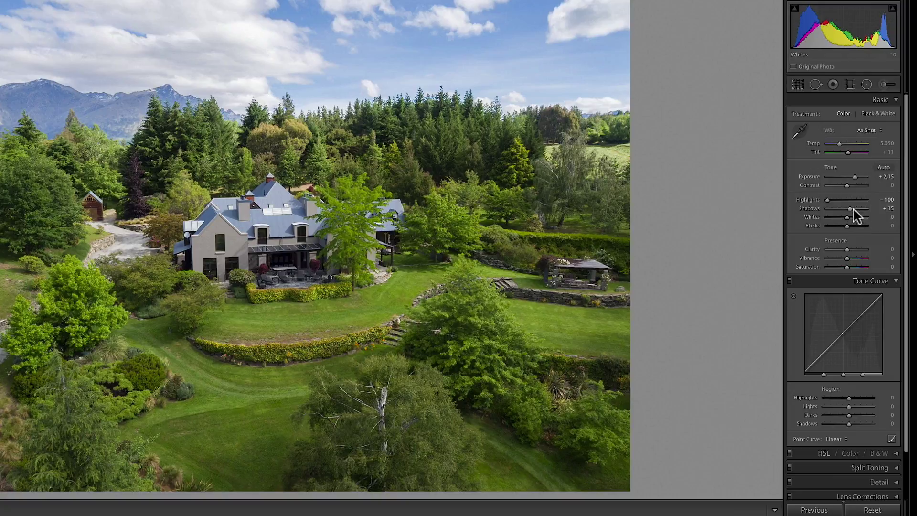
alt+click(848, 218)
mouse_move(848, 219)
mouse_down()
mouse_move(838, 218)
mouse_move(855, 218)
mouse_up()
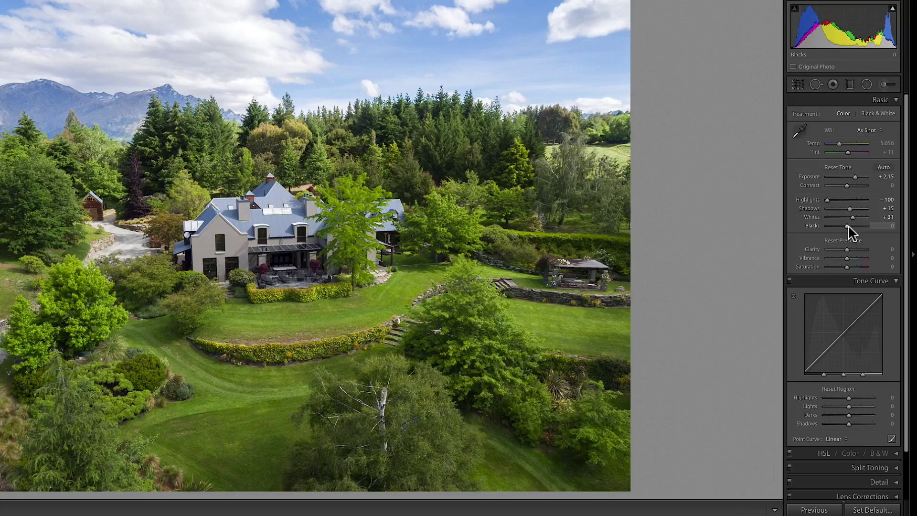
drag(848, 226, 842, 226)
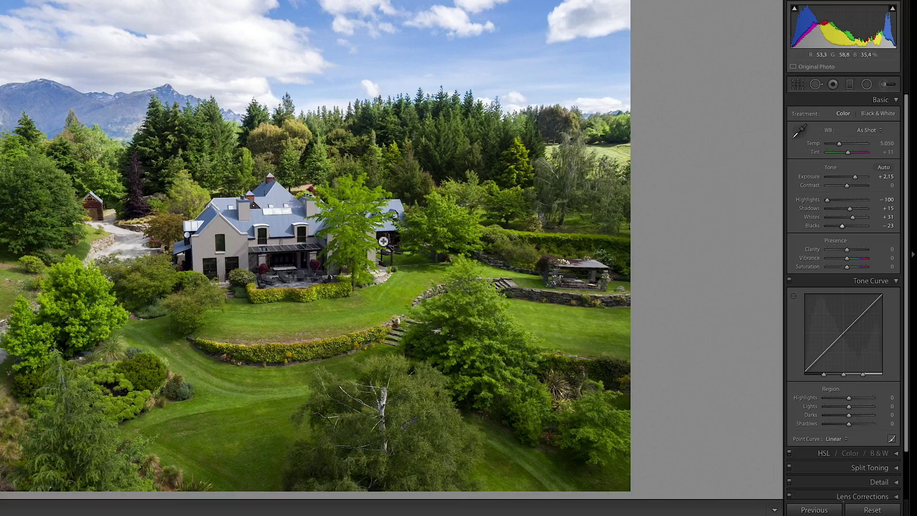
Ease Exposure back slightly to +2.10
click(855, 177)
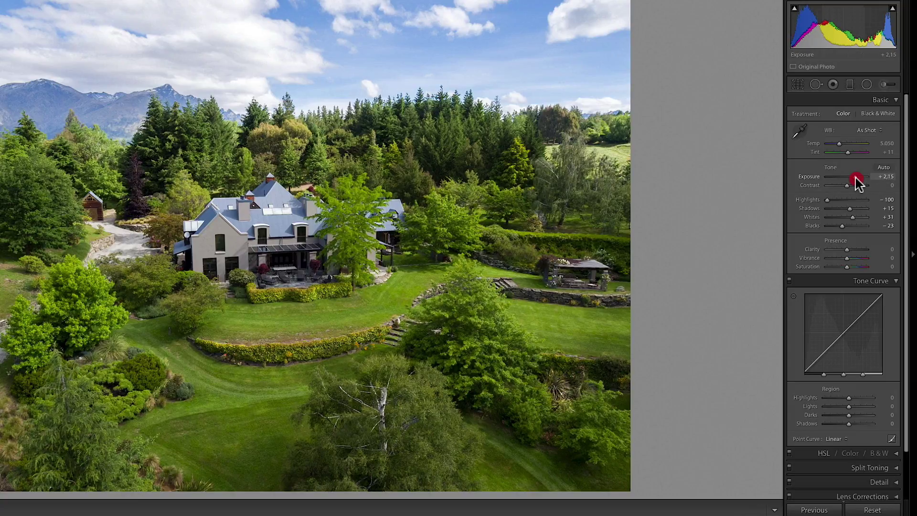
drag(855, 178, 855, 178)
click(855, 177)
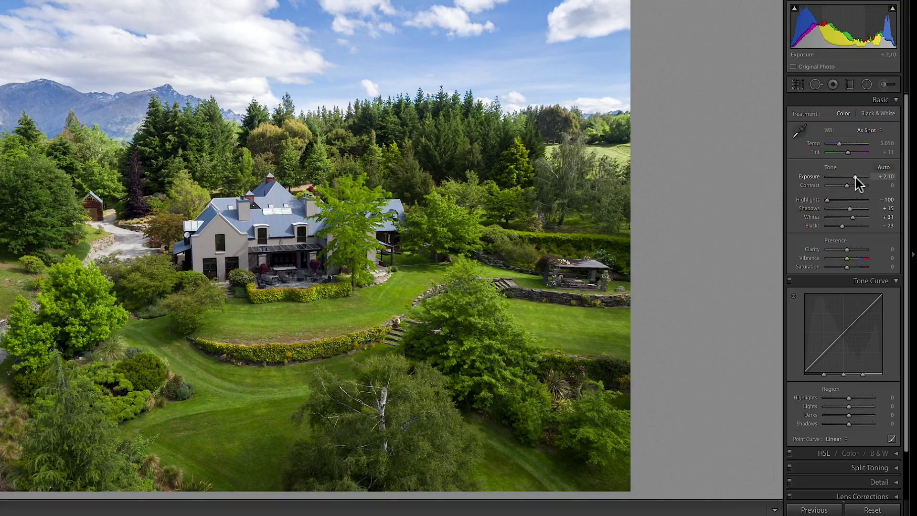
Enter Clarity 5, Vibrance 3 and Saturation 3 in the Presence section
click(892, 250)
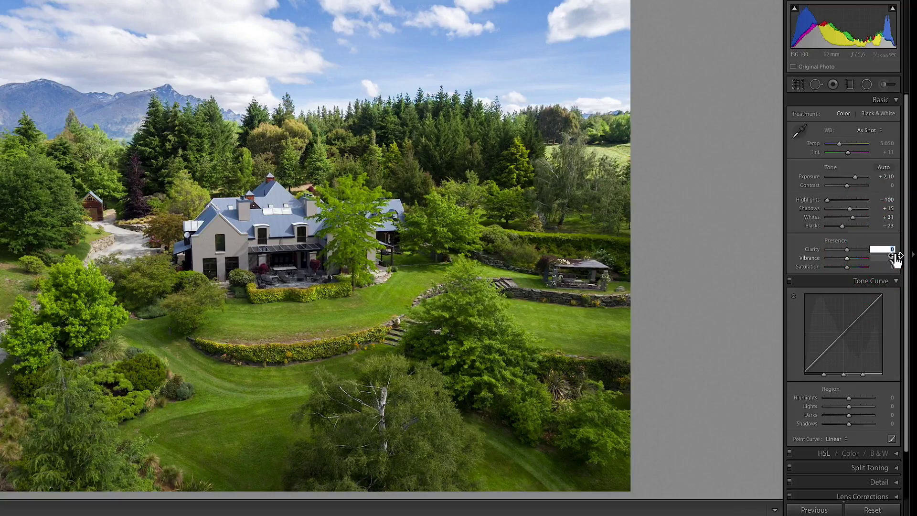
text(5)
click(891, 258)
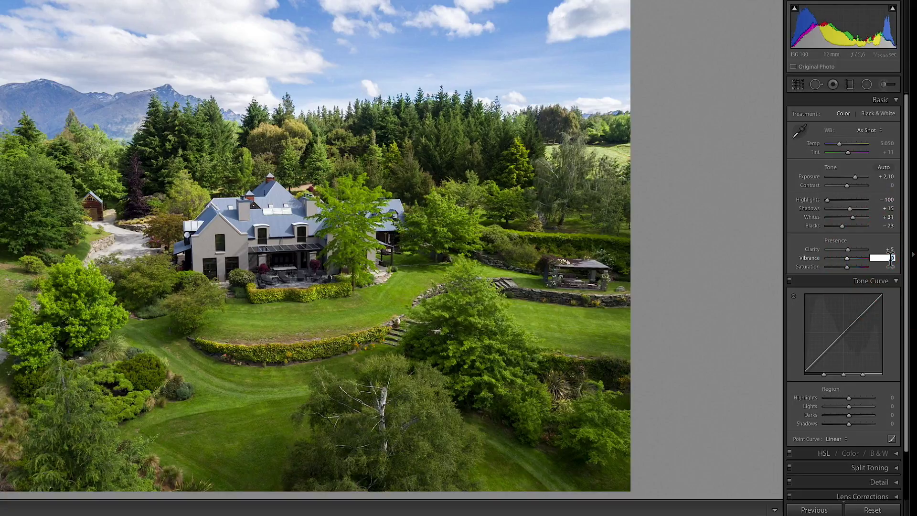
text(3)
key(Tab)
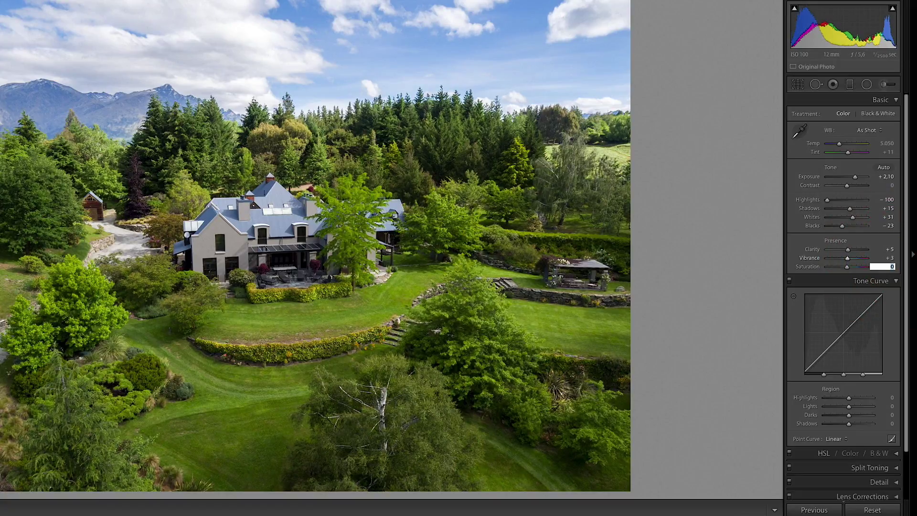
text(3)
key(Tab)
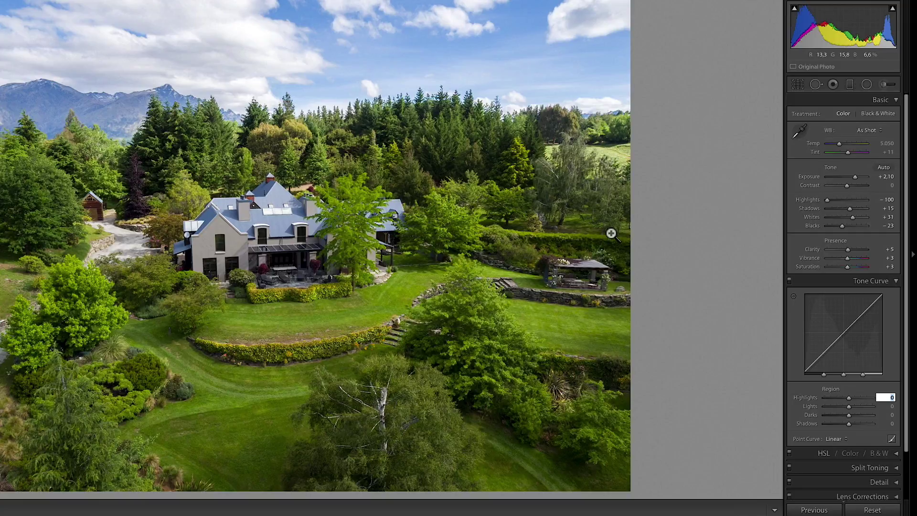
key(Return)
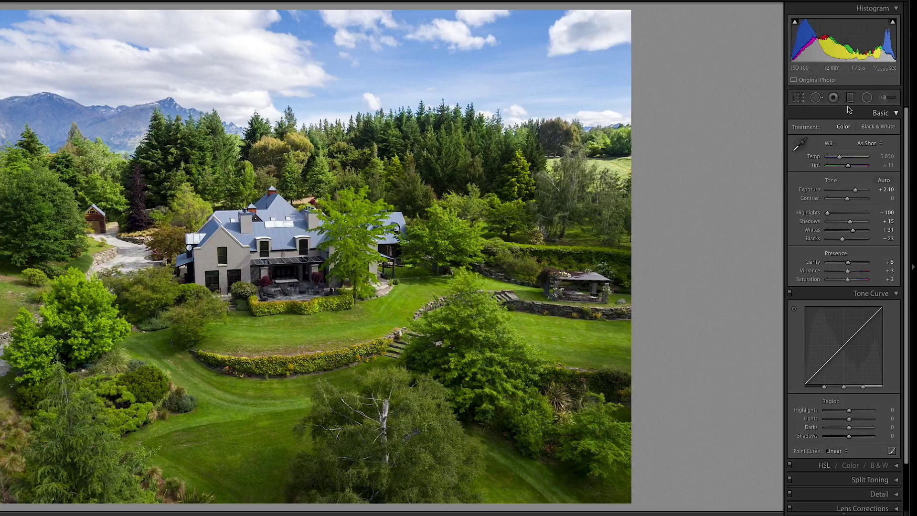
Lay a graduated filter down over the sky with lowered Exposure and Highlights -100
click(825, 97)
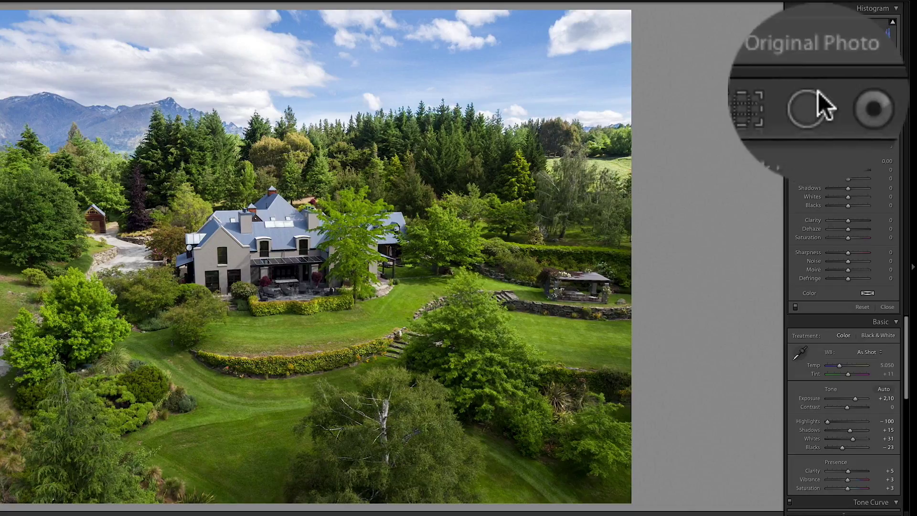
drag(276, 10, 277, 130)
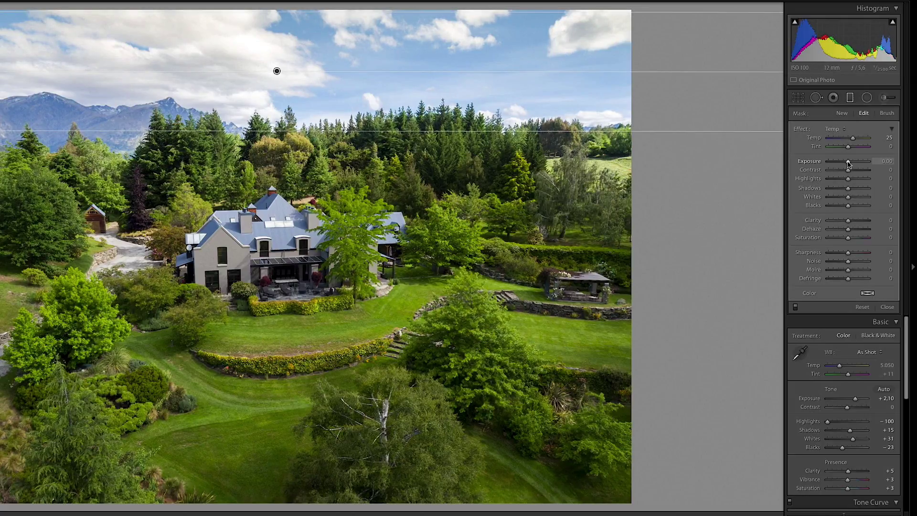
mouse_move(848, 164)
mouse_down()
mouse_move(845, 180)
mouse_move(828, 180)
mouse_move(845, 162)
mouse_up()
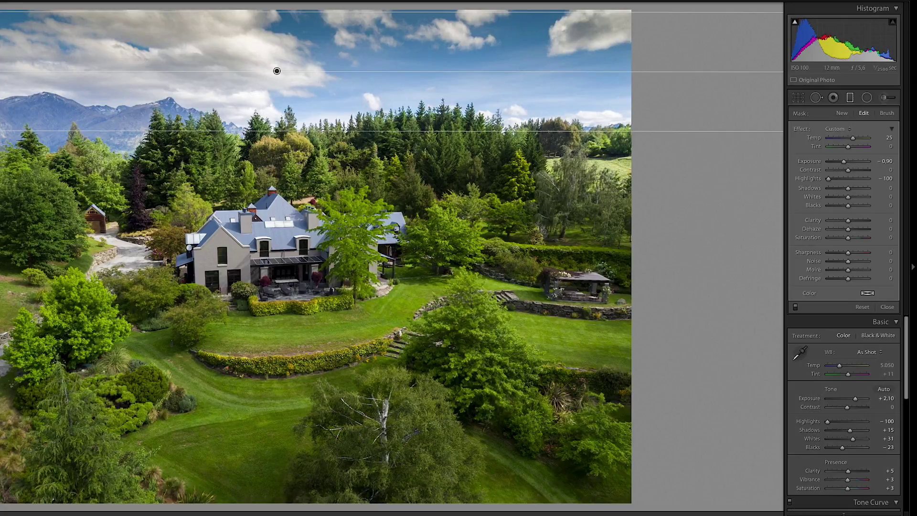
key(m)
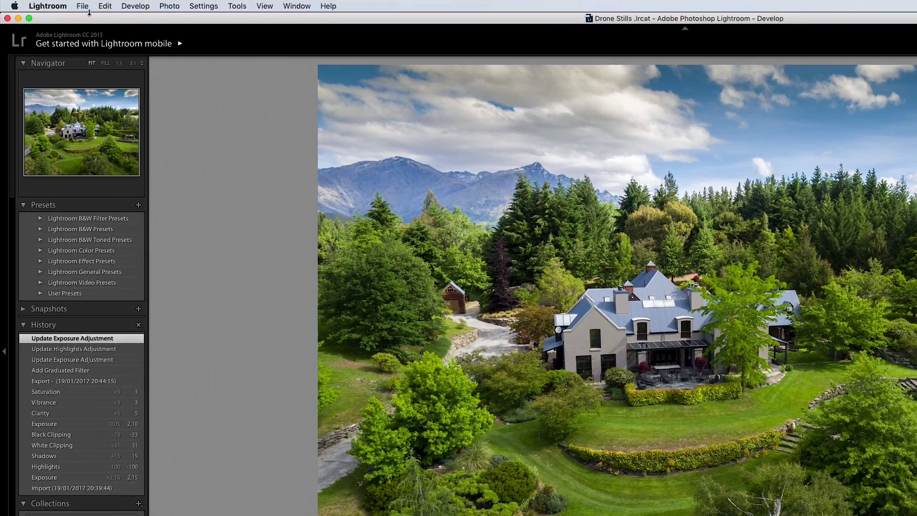
Export with the For Email (Hard Drive) preset into the Lightroom for Real Estate folder
click(82, 5)
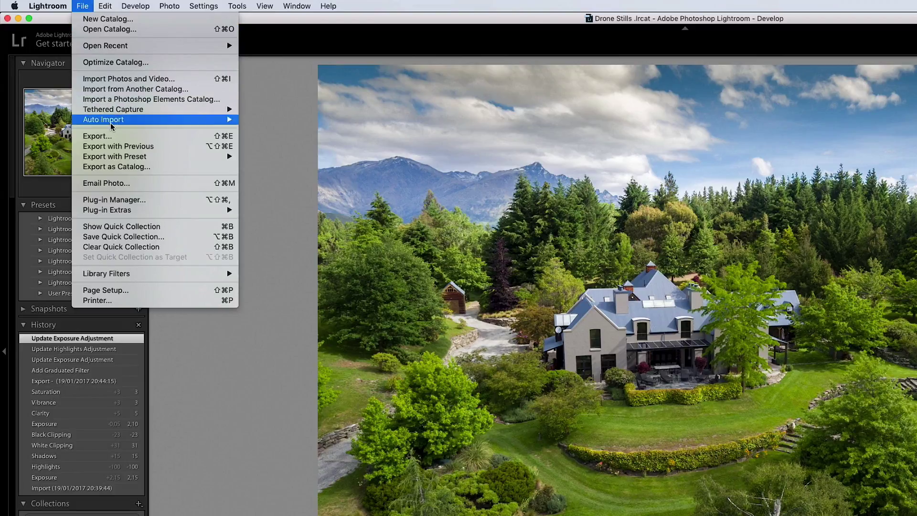
click(106, 138)
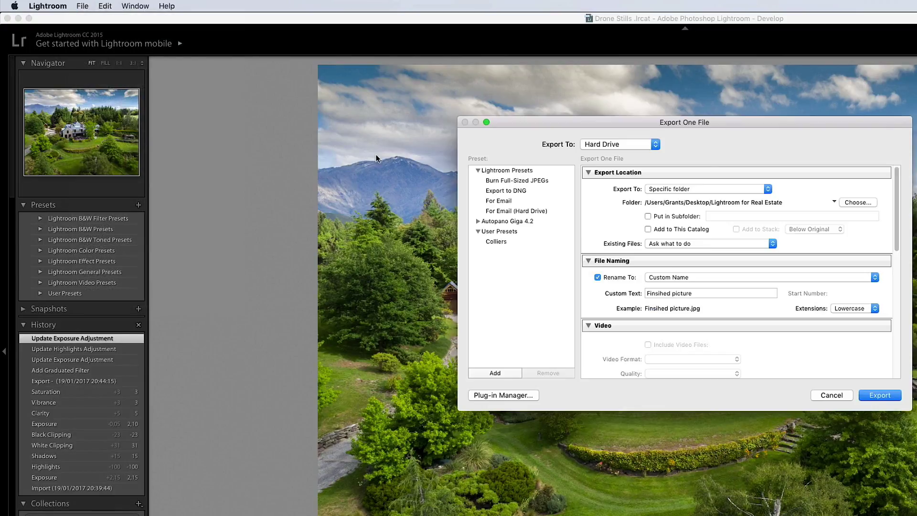
click(498, 212)
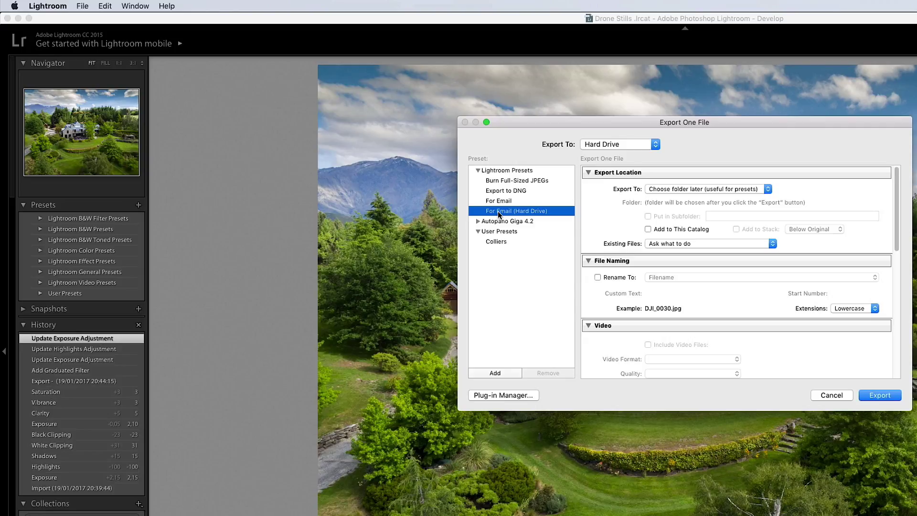
click(680, 188)
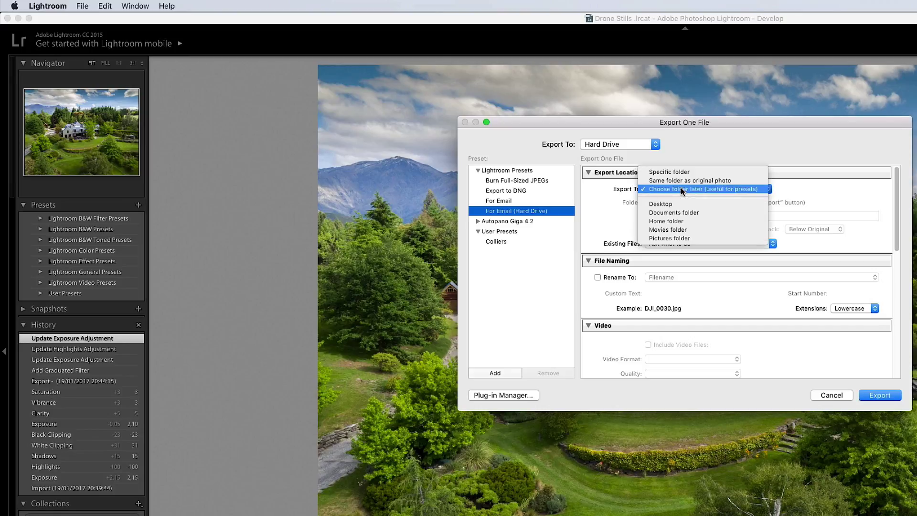
click(672, 172)
click(843, 202)
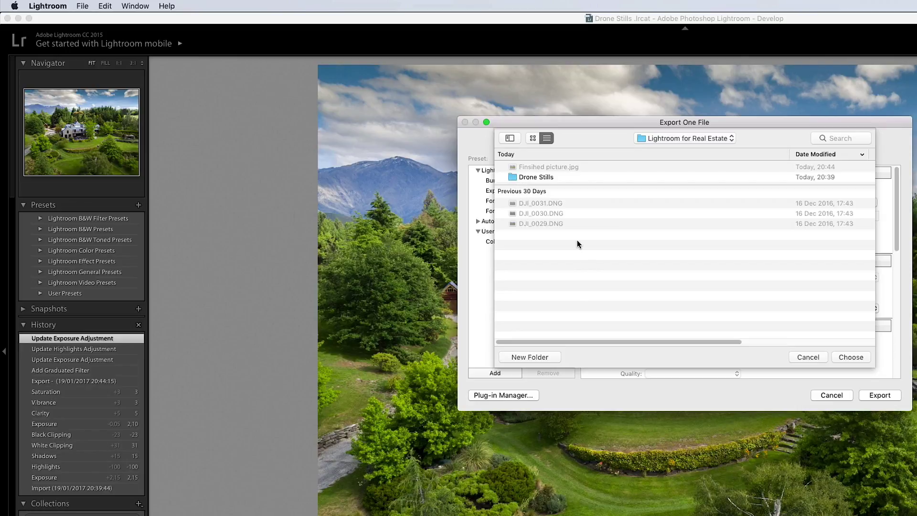
click(853, 358)
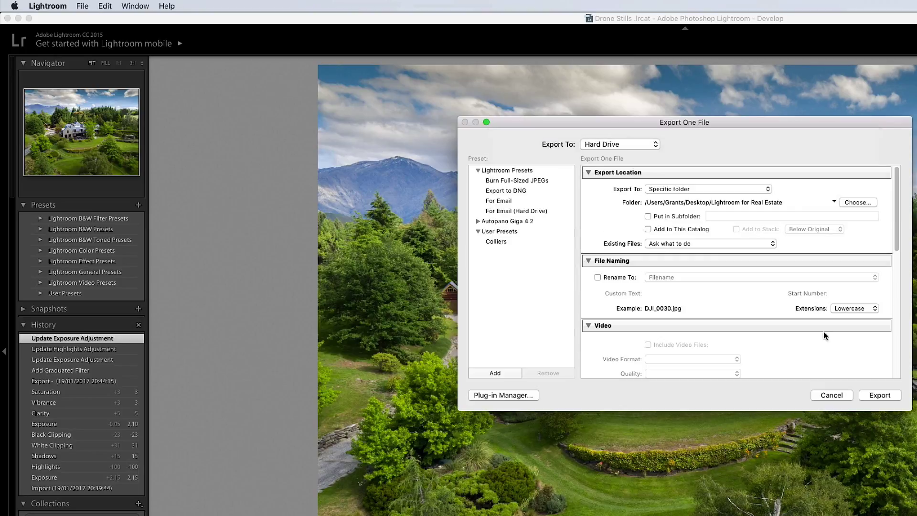
Rename the exported file with the custom name 'Great pic'
click(597, 277)
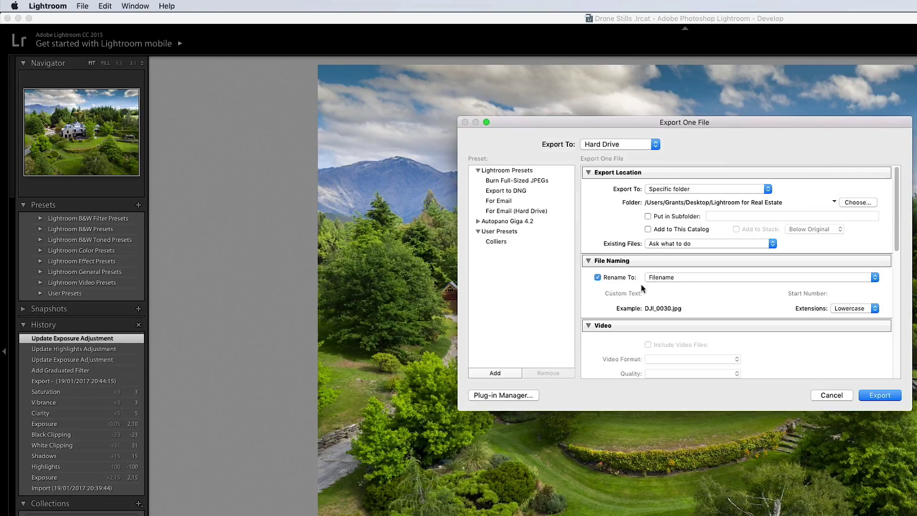
scroll(678, 276, down, 1)
click(803, 261)
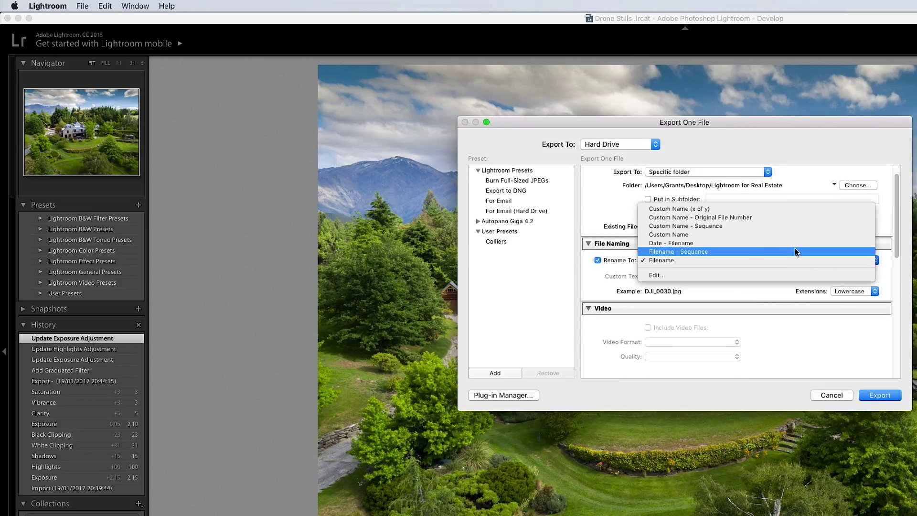
click(788, 231)
click(666, 274)
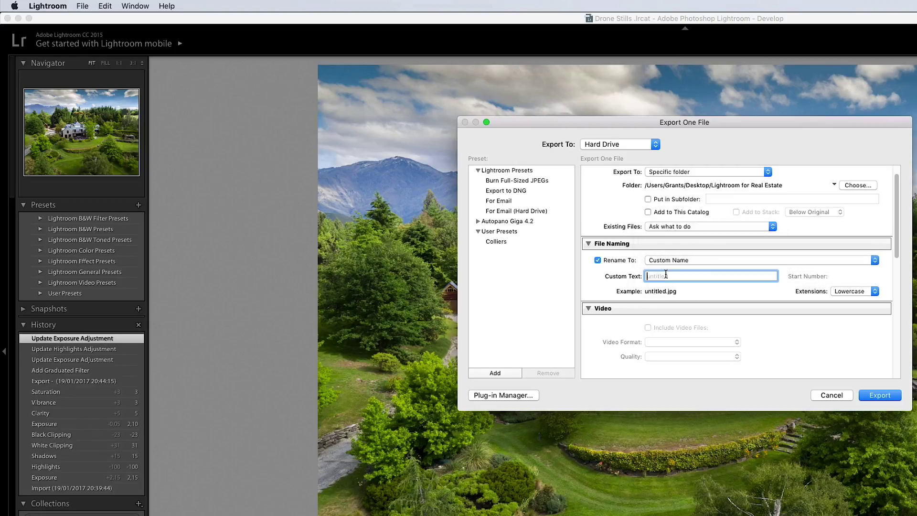
text(Great pic)
Uncheck Resize to Fit and export a full-size, quality-100 JPEG
scroll(672, 320, down, 5)
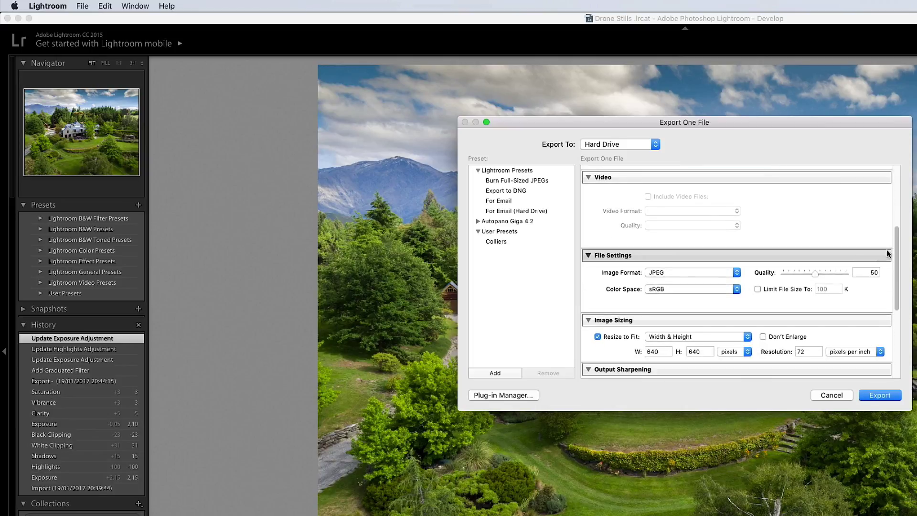
scroll(783, 303, down, 2)
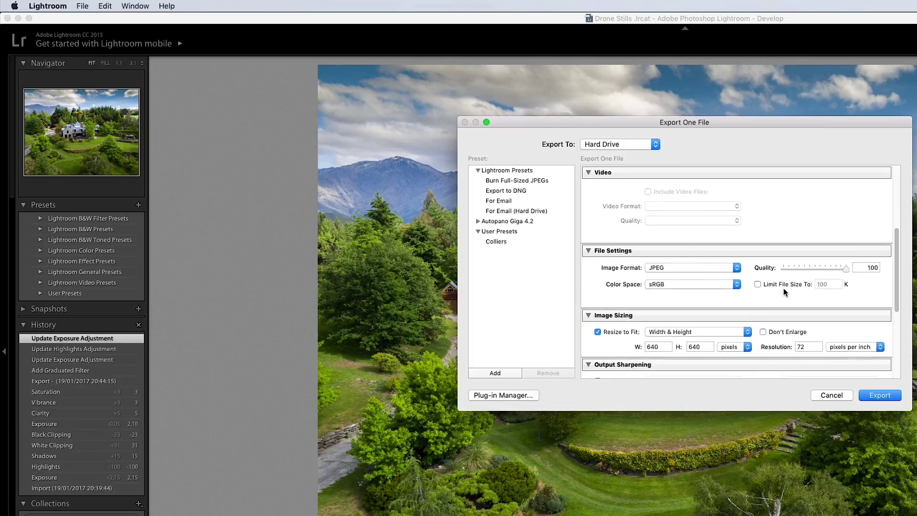
click(597, 319)
scroll(711, 319, down, 6)
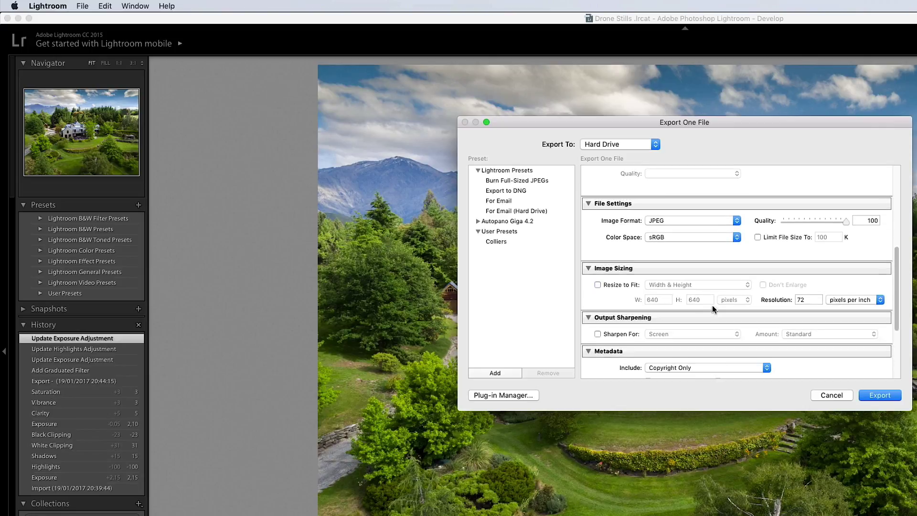
click(879, 394)
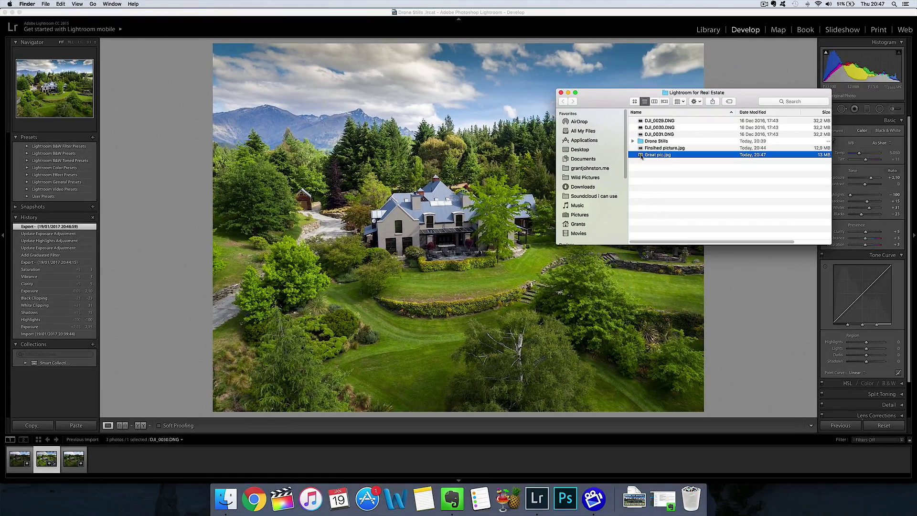
Check Great pic.jpg in Preview, close Finder, and revert DJI_0030 to its Import history state
double_click(640, 155)
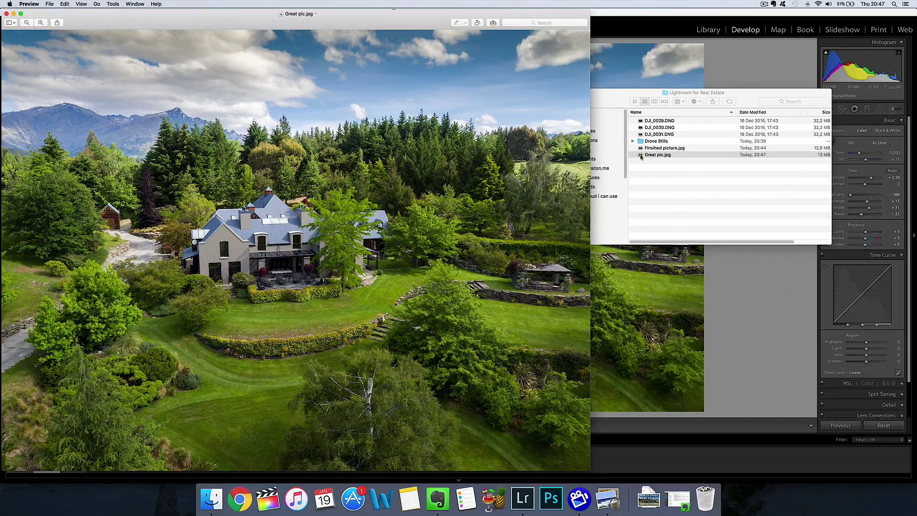
click(6, 14)
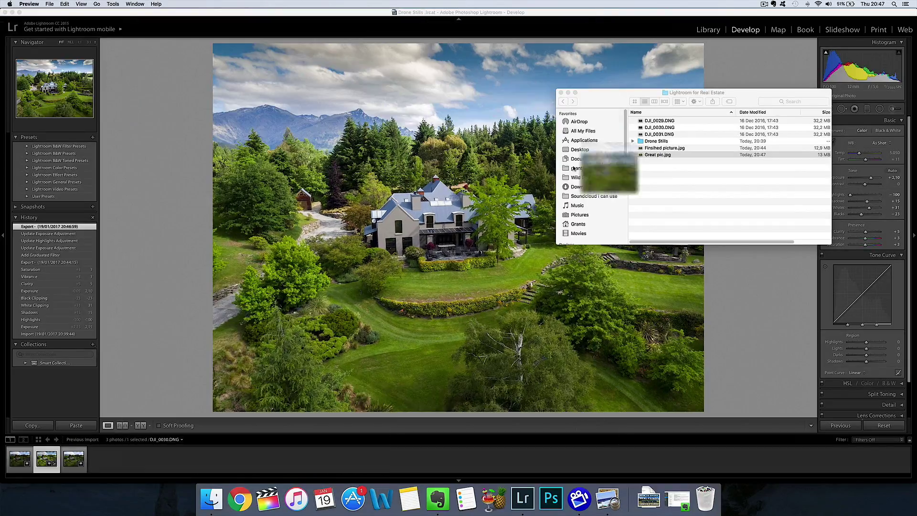
click(561, 93)
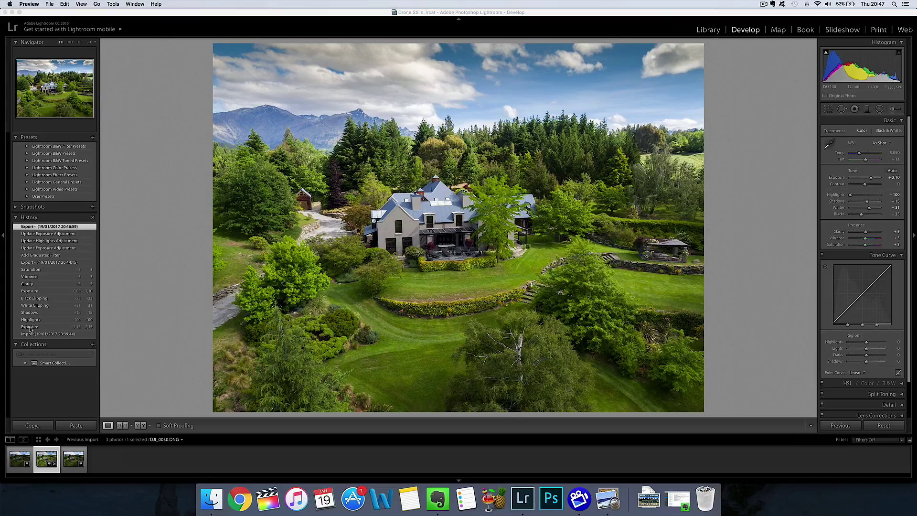
click(29, 334)
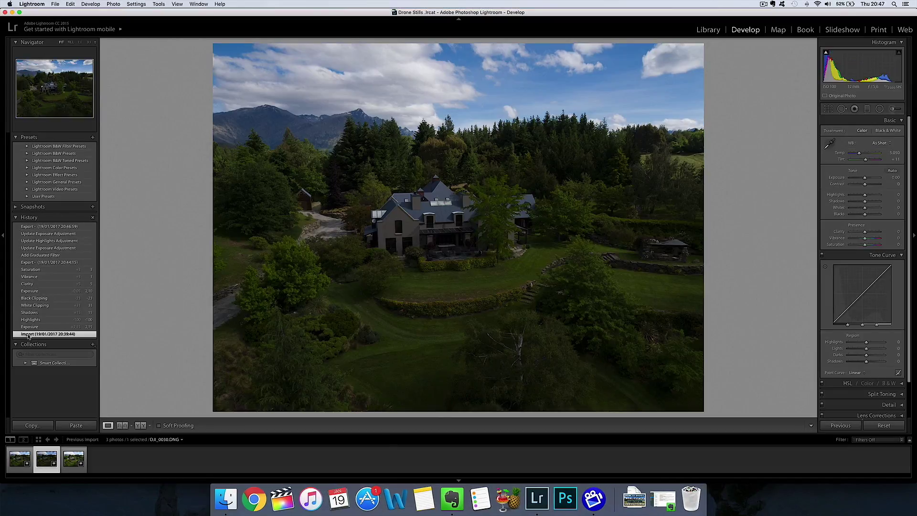